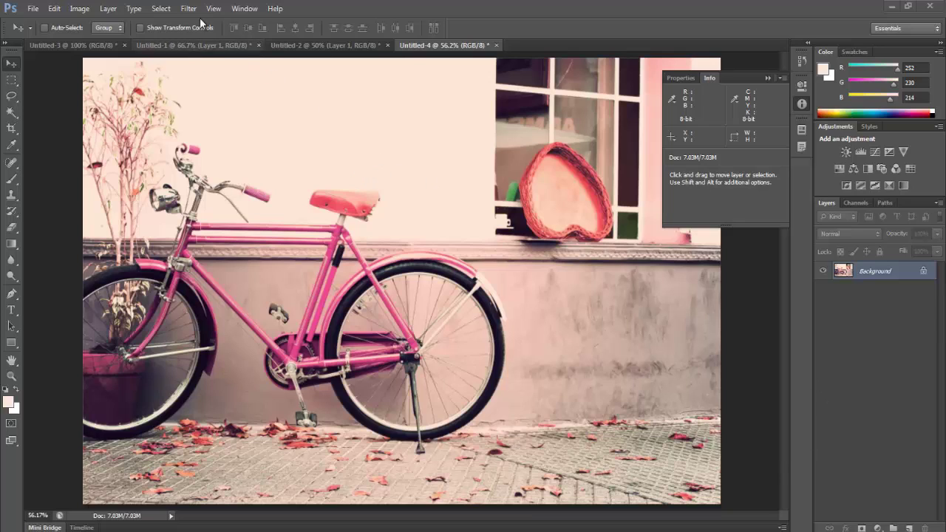
Step: Hide and re-show the Info panel from the Window menu, then select the Eyedropper tool
left_click(243, 10)
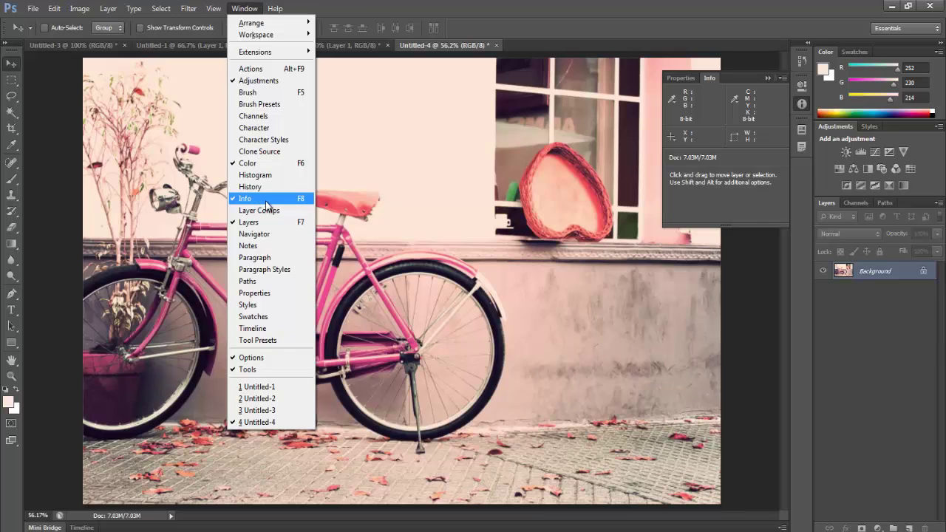
left_click(300, 199)
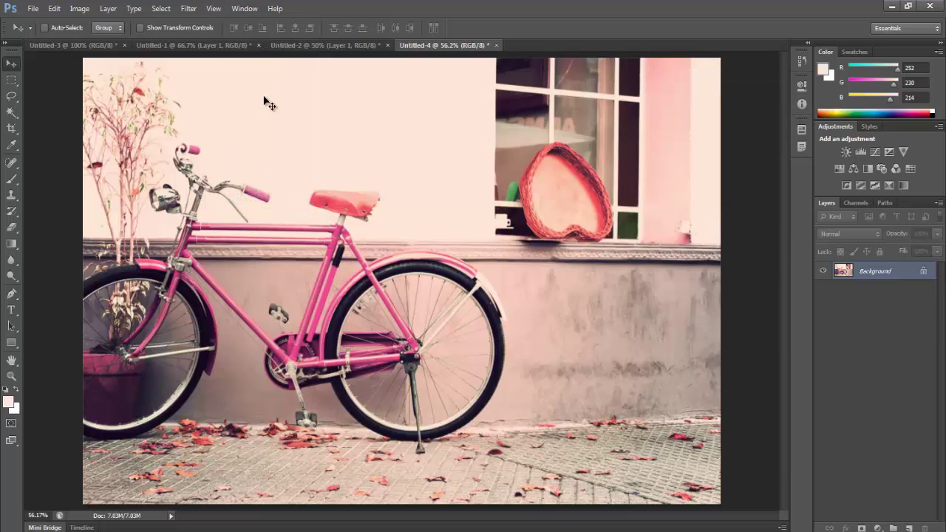
left_click(244, 8)
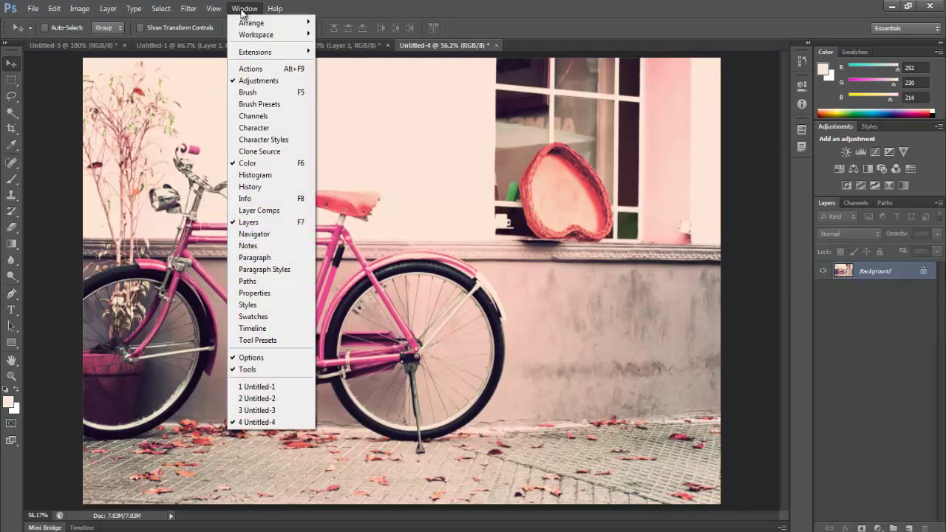
left_click(281, 198)
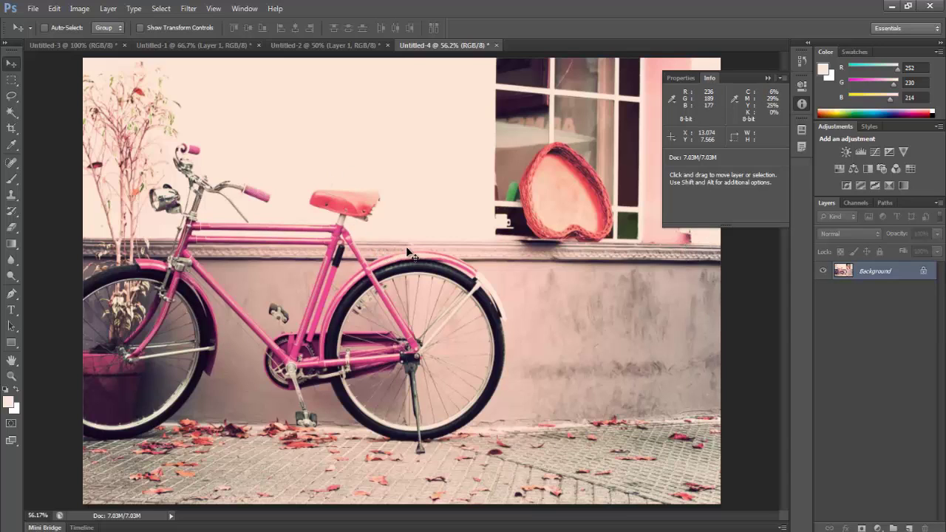
left_click(14, 151)
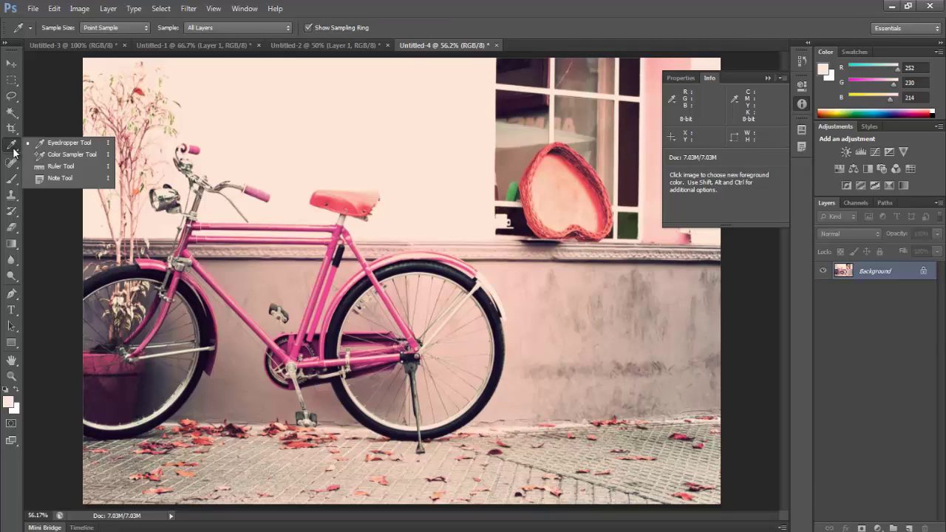
Step: Sample the cream wall with the plain Eyedropper, then make the seat red (R235 G75 B93) the foreground colour
left_click(72, 146)
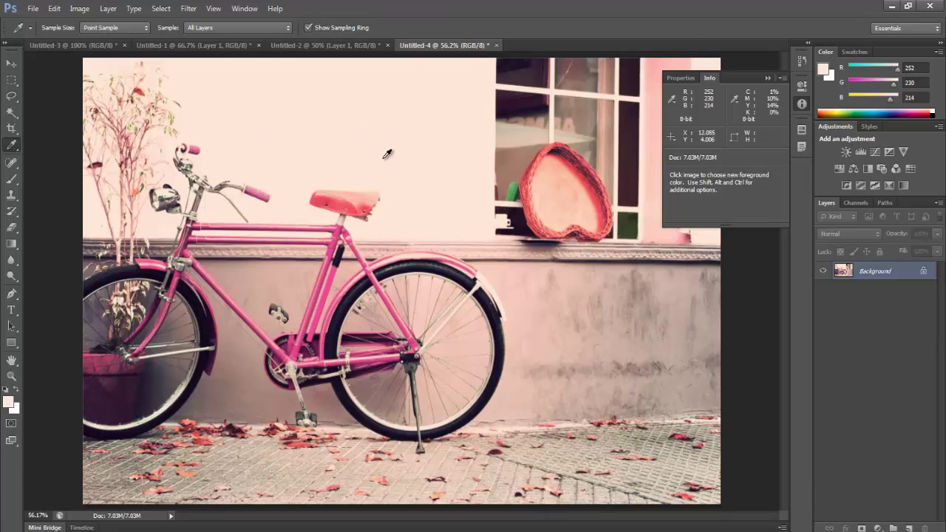
left_click(476, 130)
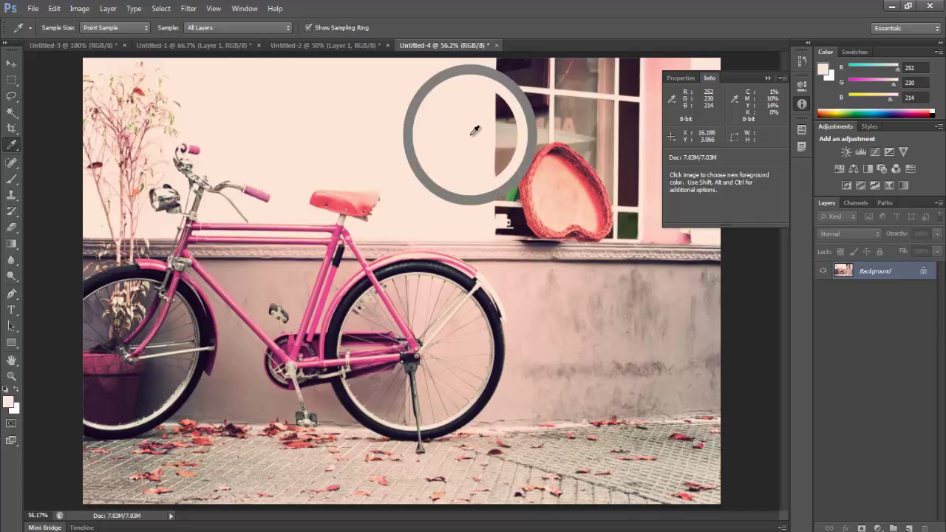
left_click(337, 150)
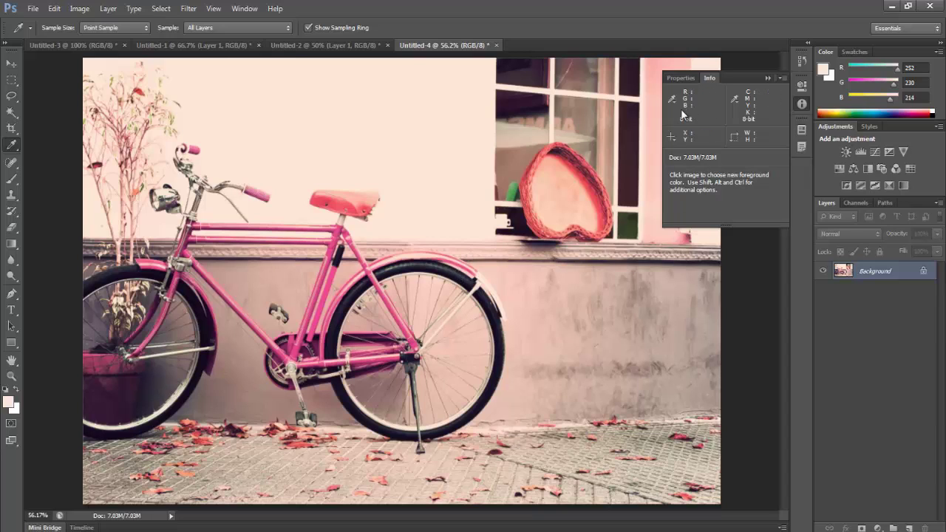
left_click(353, 198)
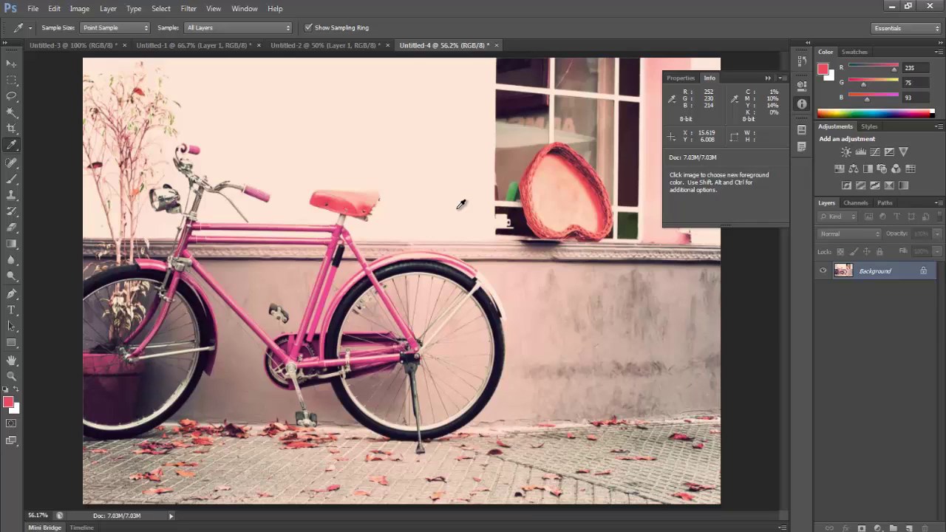
key("shift")
Step: Place colour samplers on the cream wall, pink frame (R231 G77 B143) and dark tyre (R21 G12 B31)
left_click(354, 137, "shift")
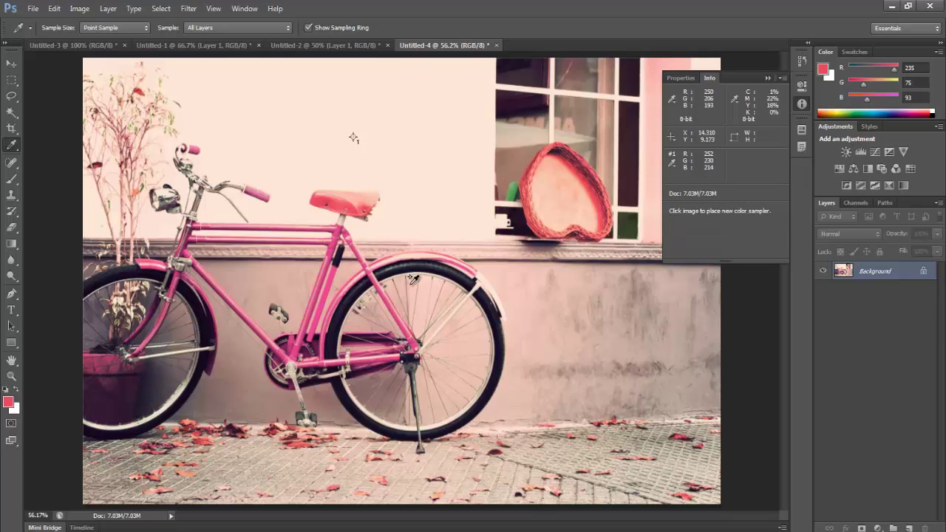
left_click(323, 277)
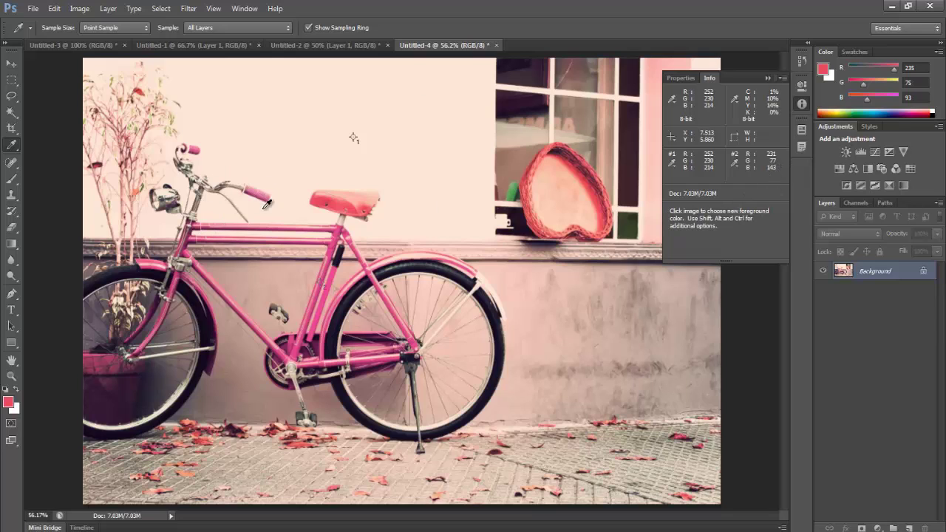
key("shift")
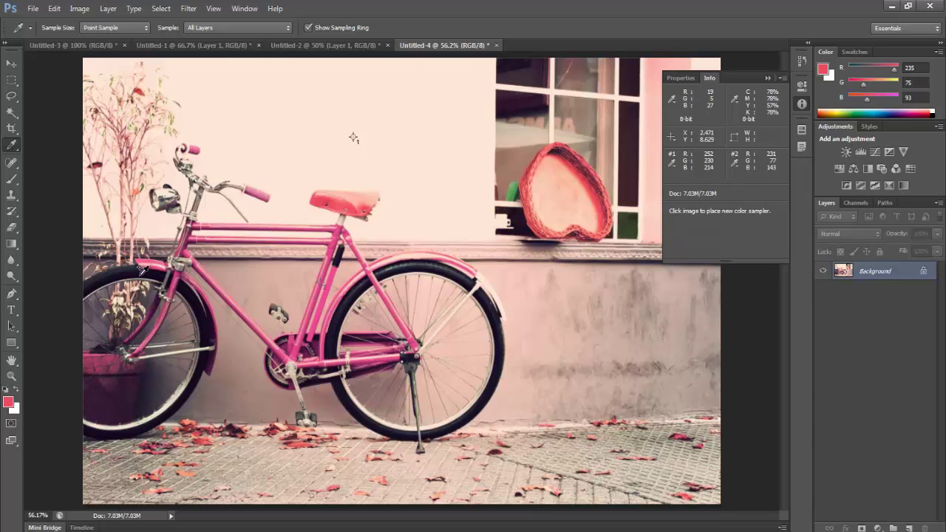
left_click(140, 273)
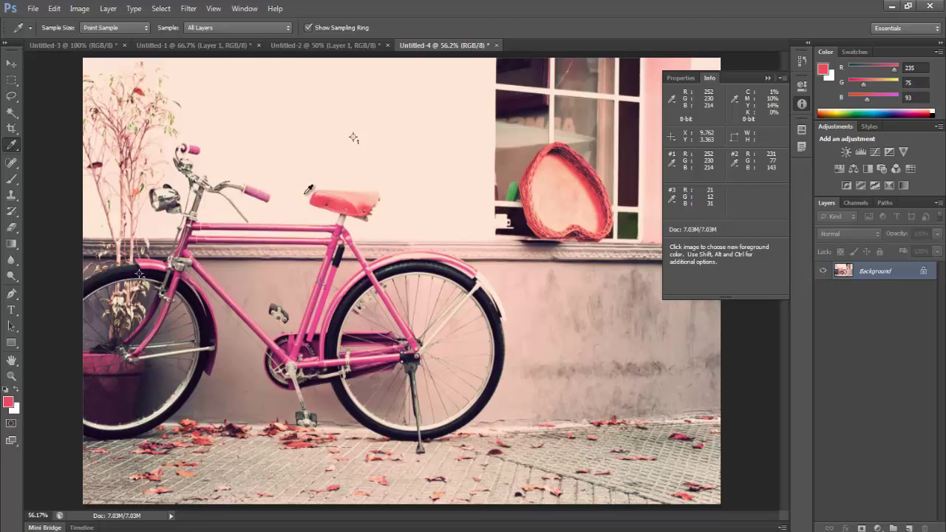
Step: Set the Info panel's second readout to Grayscale, then sample the seat and the cream wall (R252 G230 B214)
left_click(783, 77)
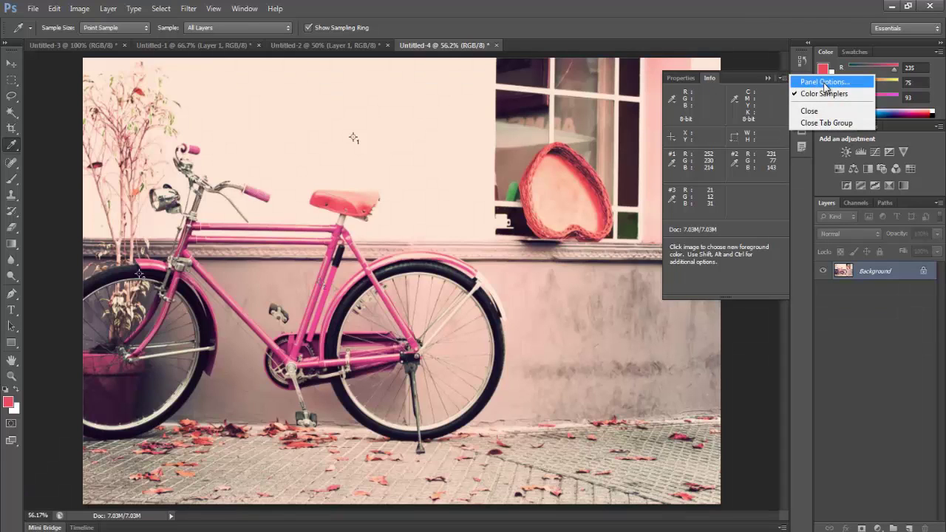
left_click(781, 79)
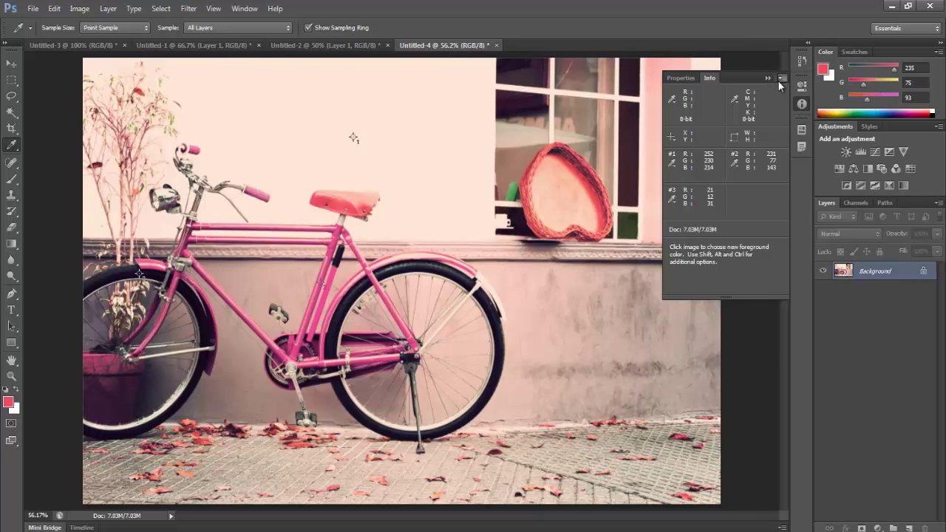
left_click(782, 78)
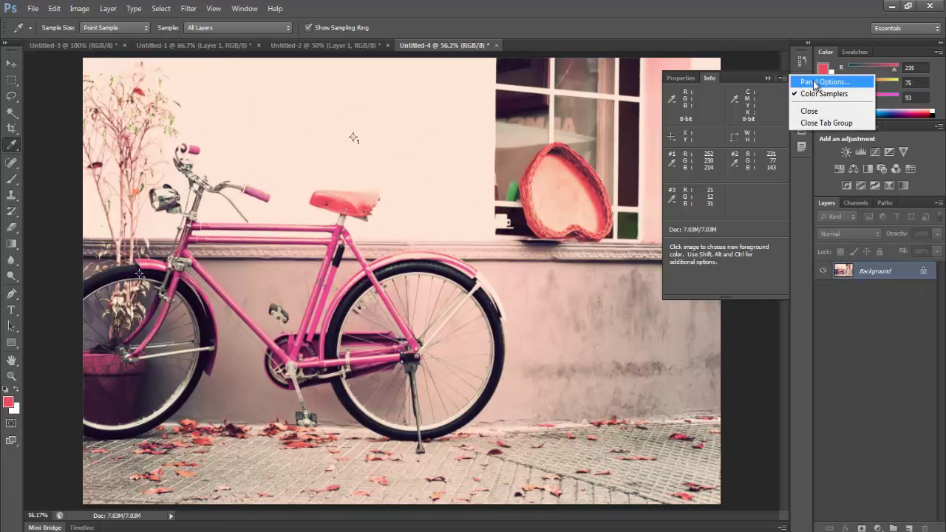
left_click(814, 83)
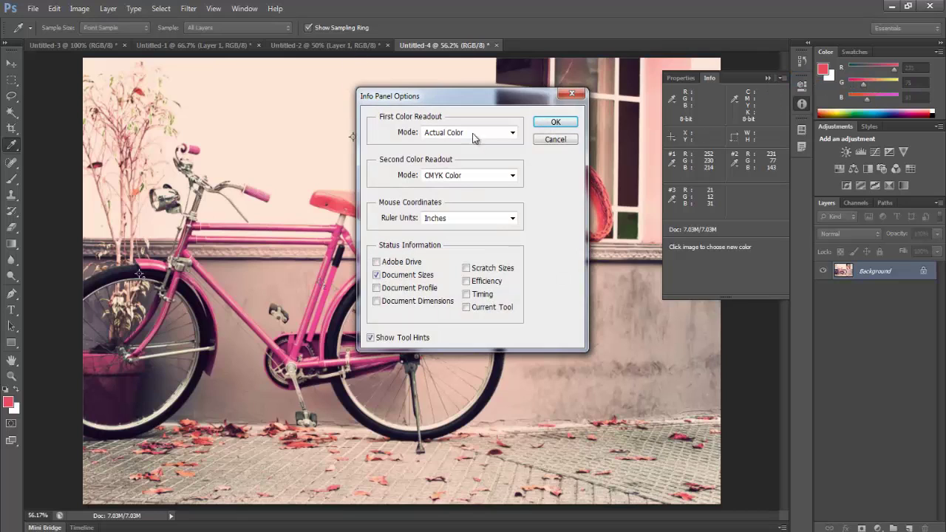
left_click(463, 178)
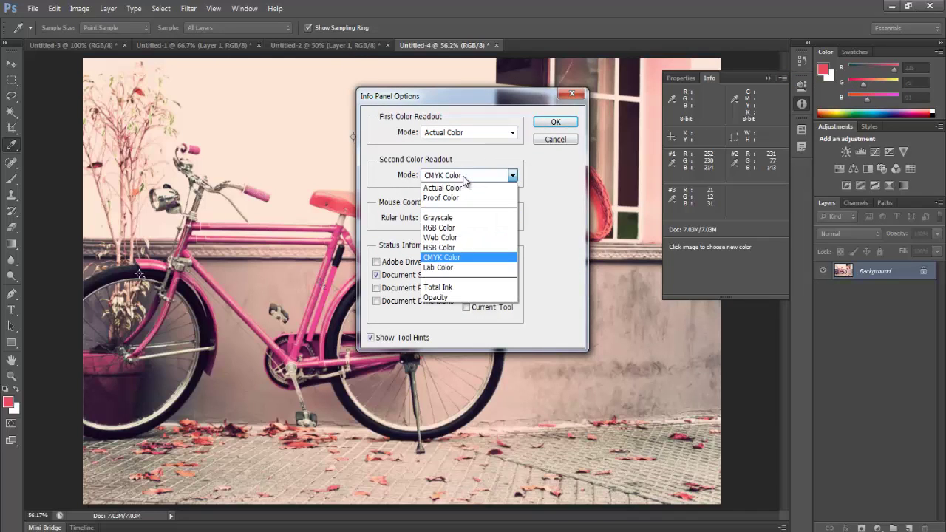
left_click(476, 218)
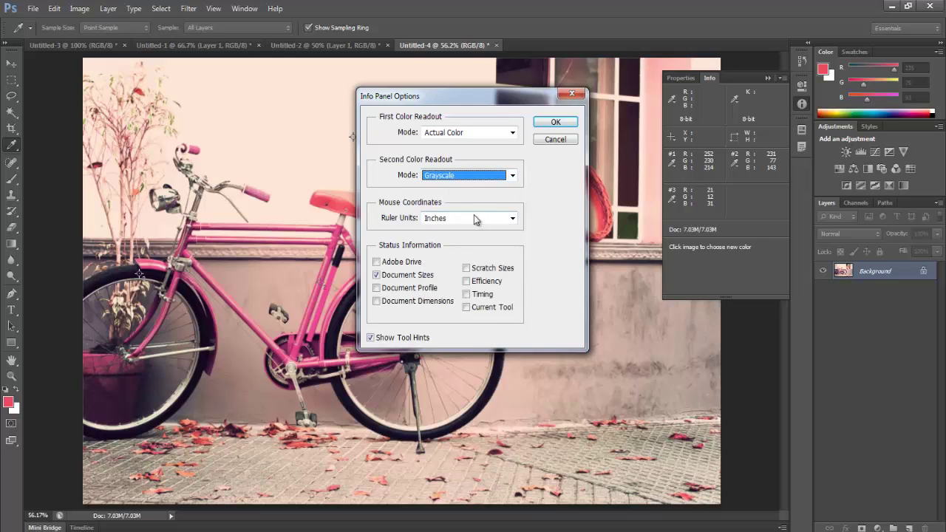
left_click(556, 122)
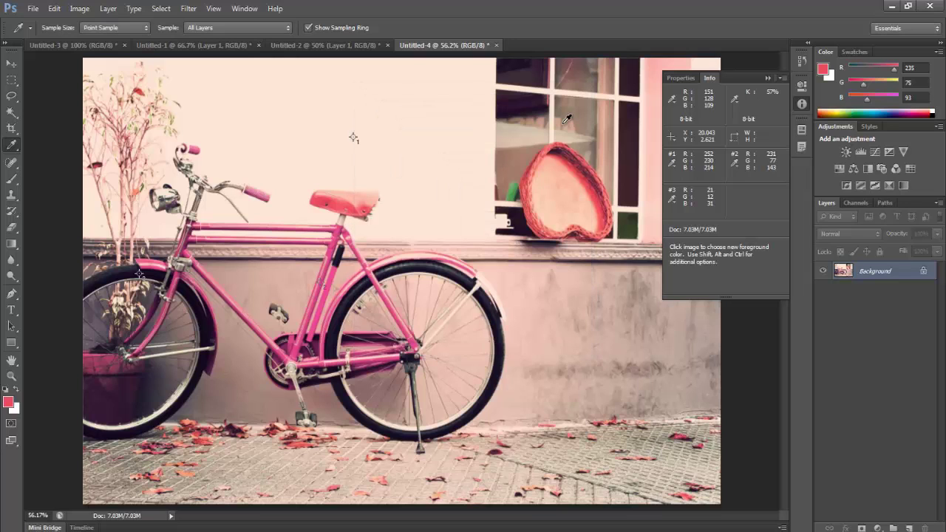
left_click(345, 203)
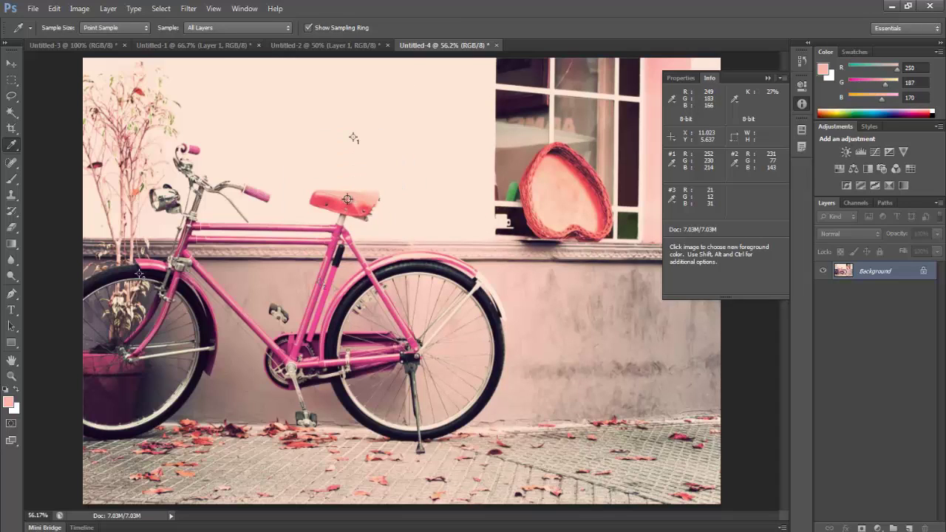
left_click(411, 222)
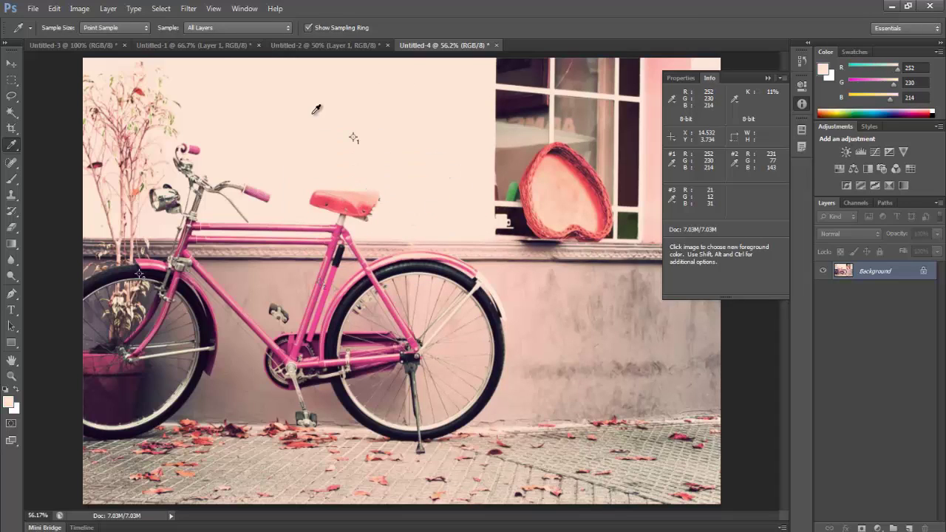
Step: Reduce the photo's saturation to -64 with Hue/Saturation and add sampler #4 on the wall (R240 G232 B226)
left_click(72, 11)
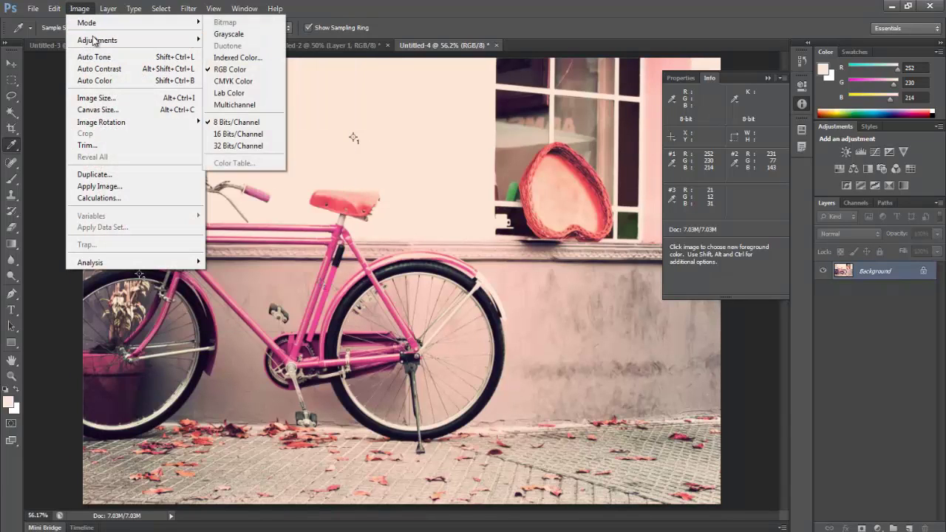
mouse_move(97, 40)
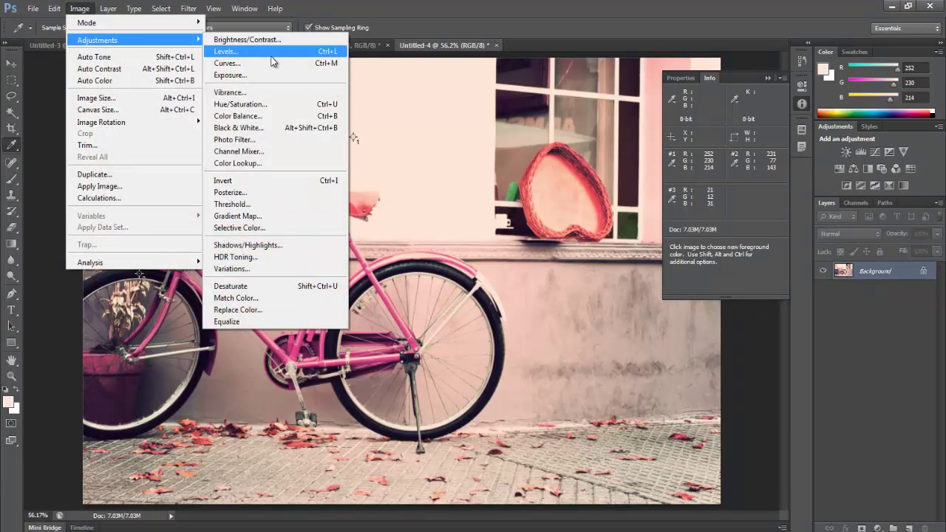
left_click(272, 108)
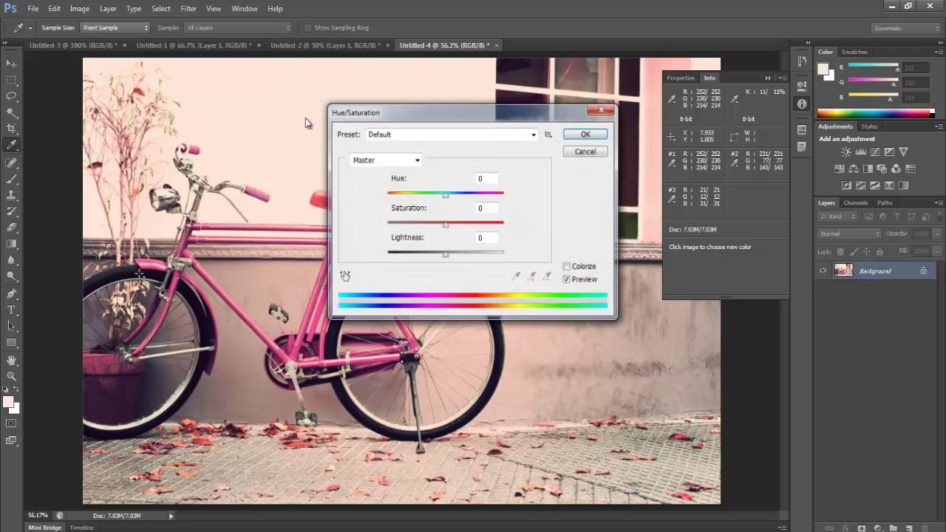
left_click_drag(445, 226, 410, 225)
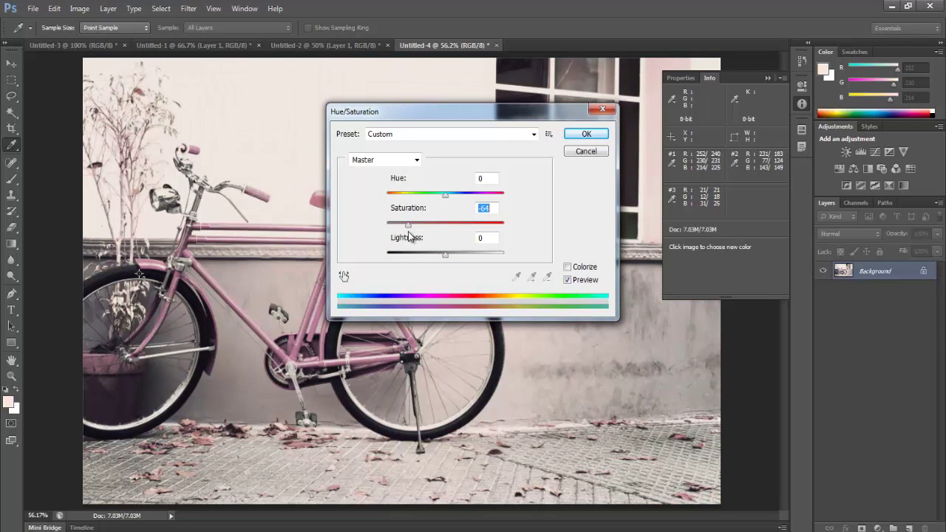
left_click(585, 133)
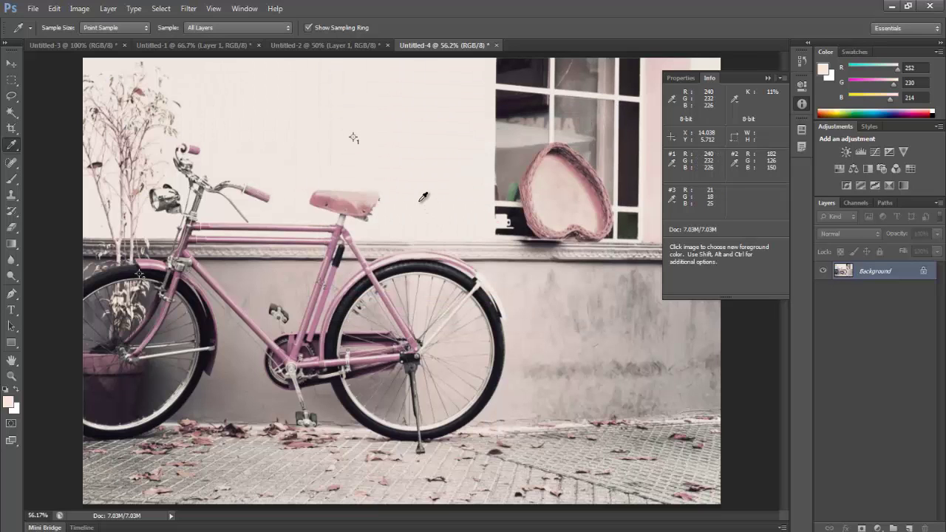
left_click(340, 164, "shift")
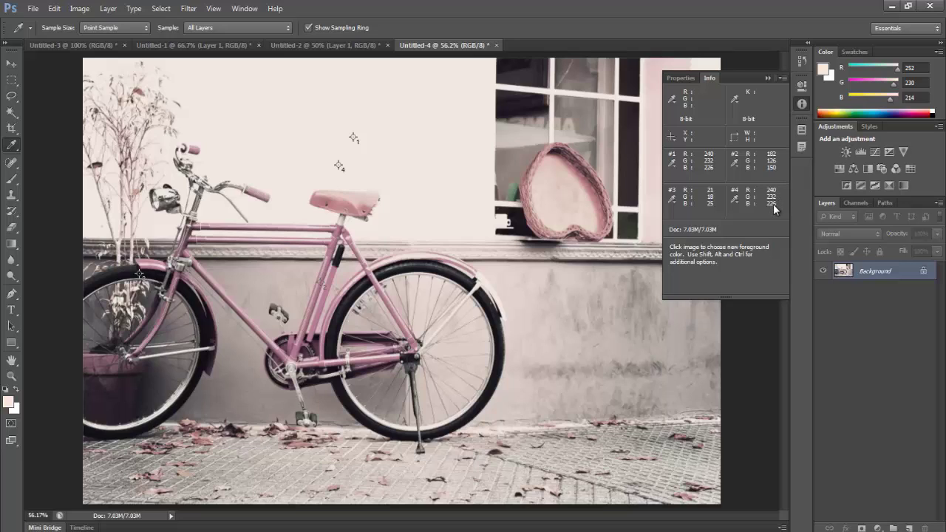
left_click(783, 79)
left_click(815, 84)
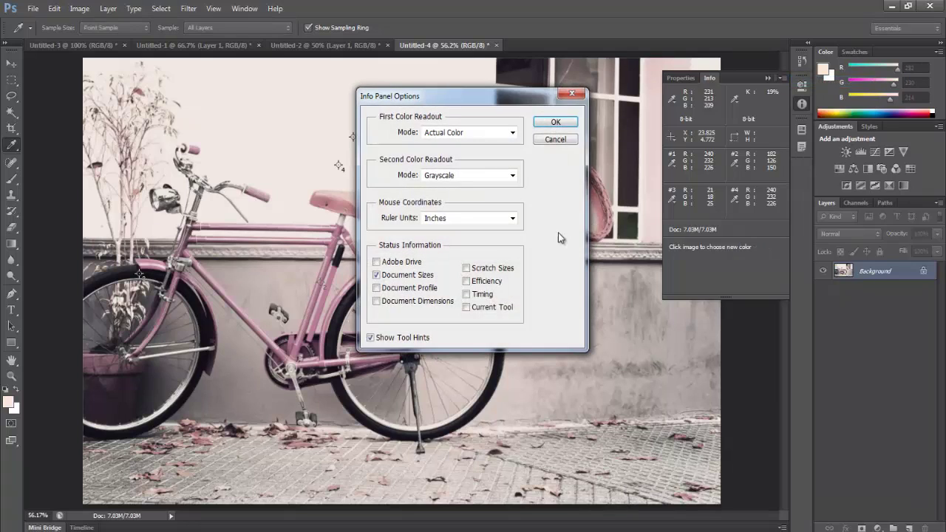
left_click(455, 175)
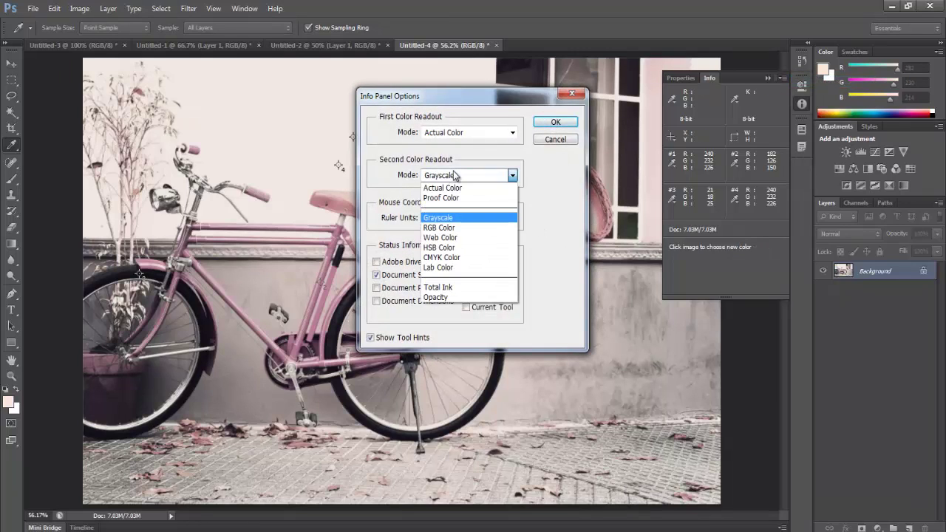
left_click(461, 228)
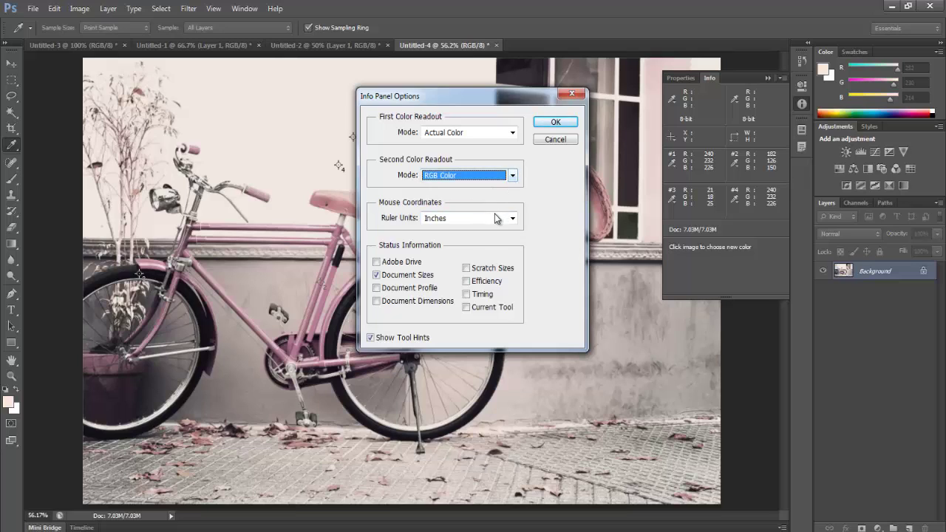
left_click(496, 218)
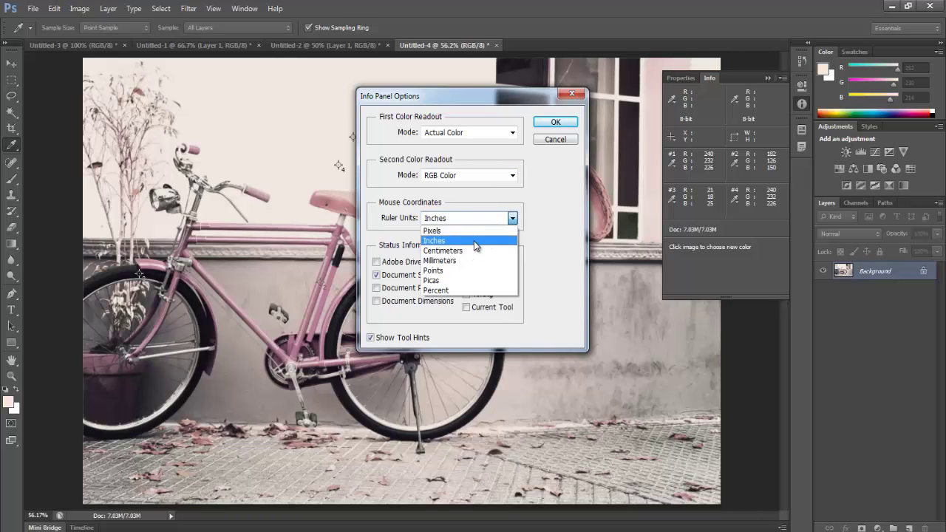
left_click(473, 241)
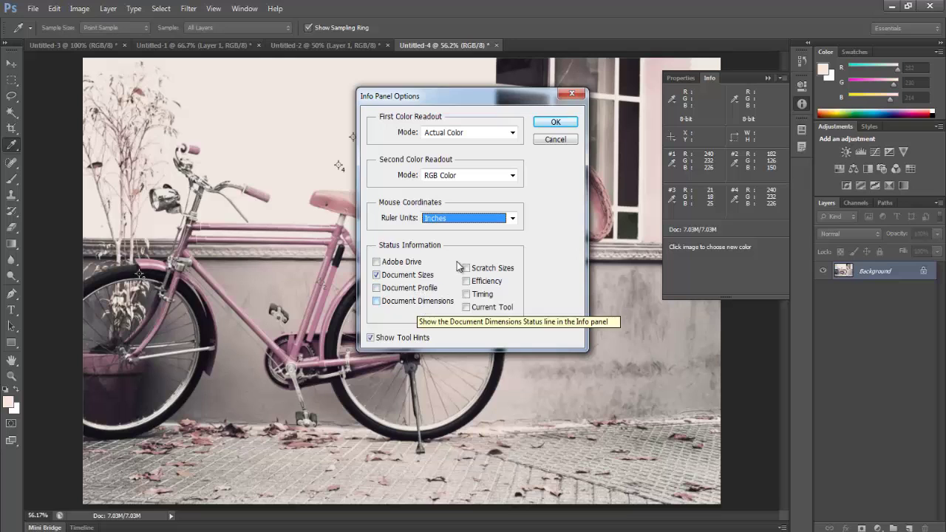
left_click(545, 143)
left_click(783, 76)
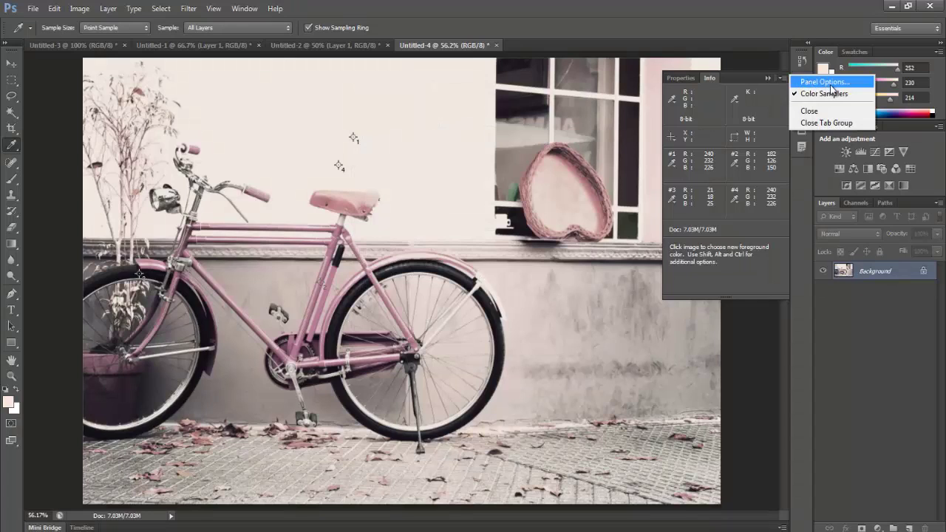
left_click(707, 205)
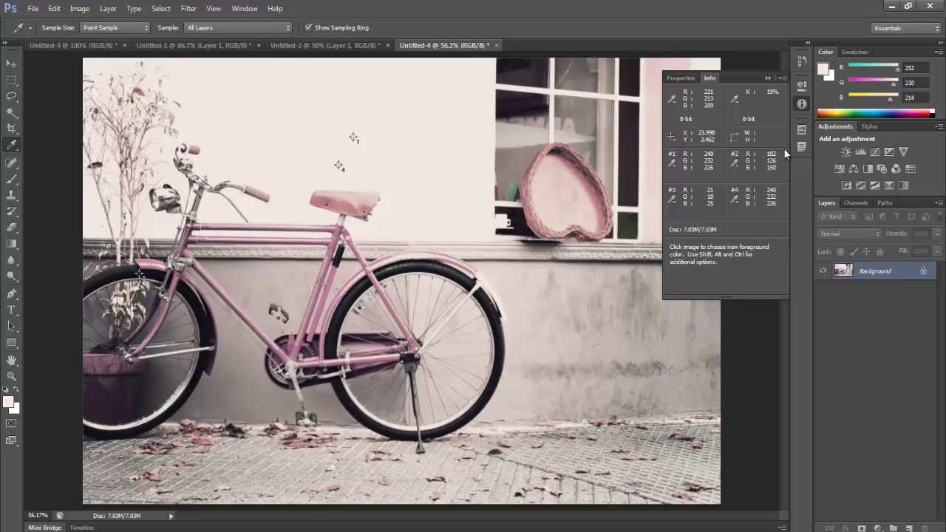